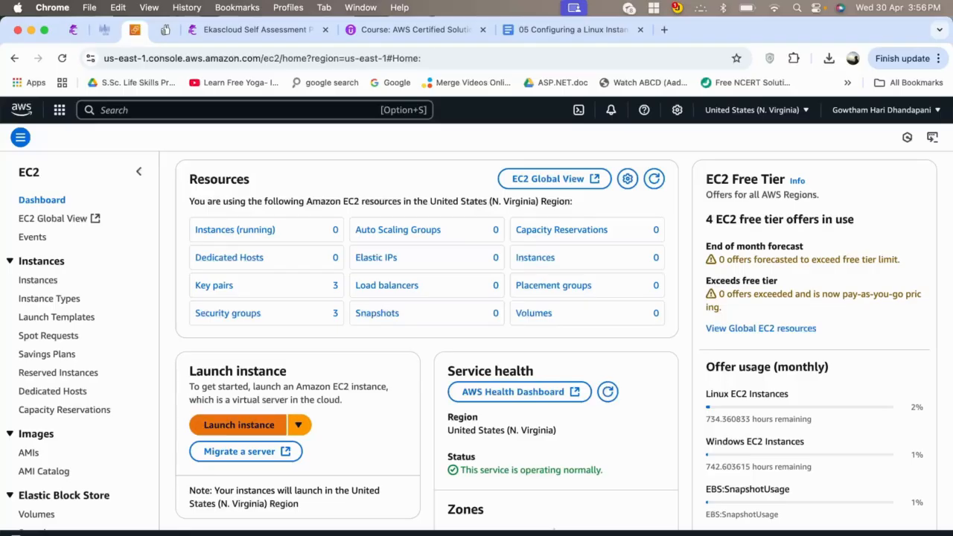
- Start launching a new EC2 instance and name it LINUX ONE
click(239, 424)
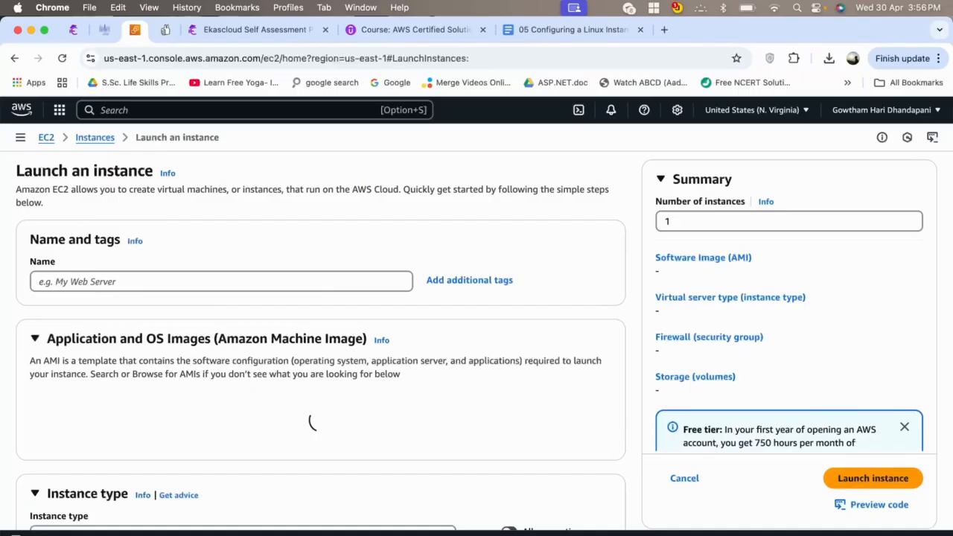
scroll(320, 334, down, 1)
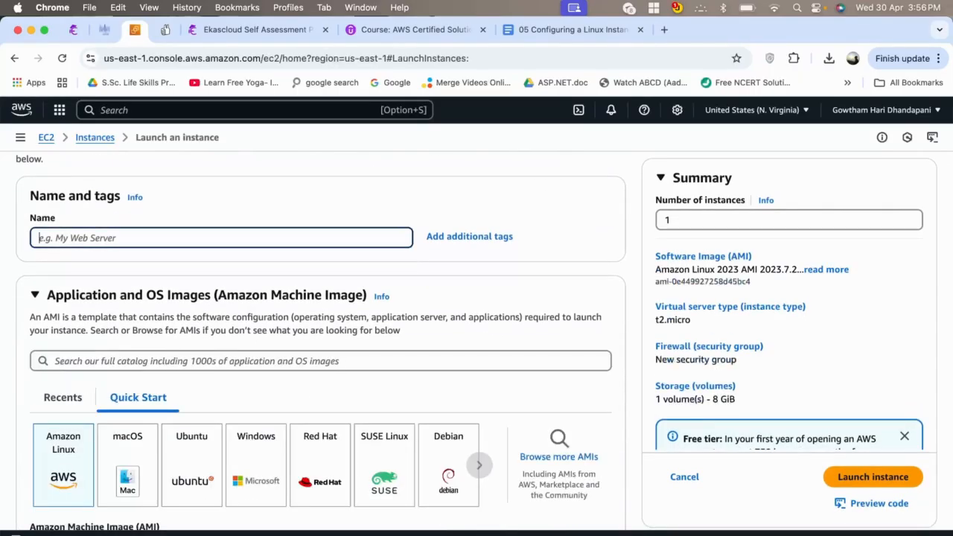
text(LINUX)
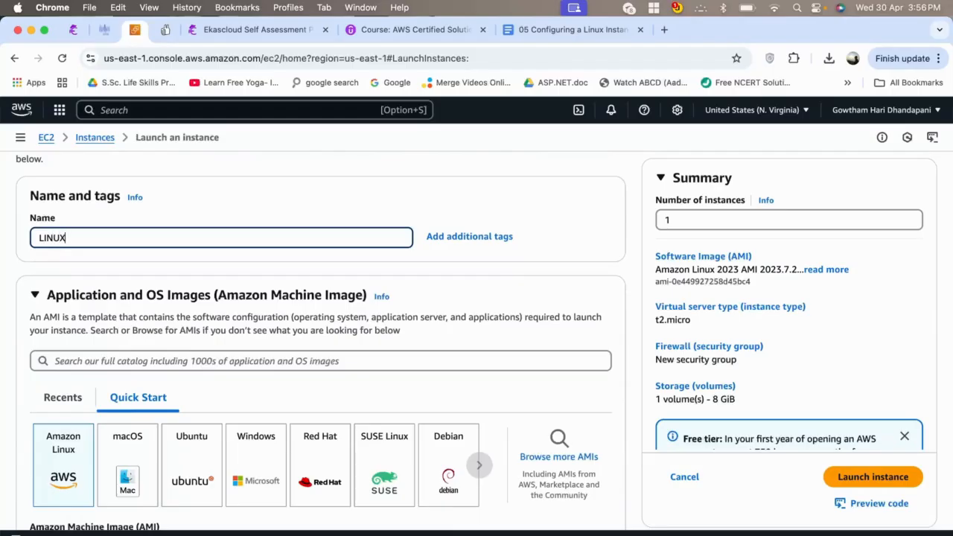
text( ONE)
- Keep the default Amazon Linux image and t2.micro type, and choose DEMO KEY as the login key pair
scroll(320, 335, down, 3)
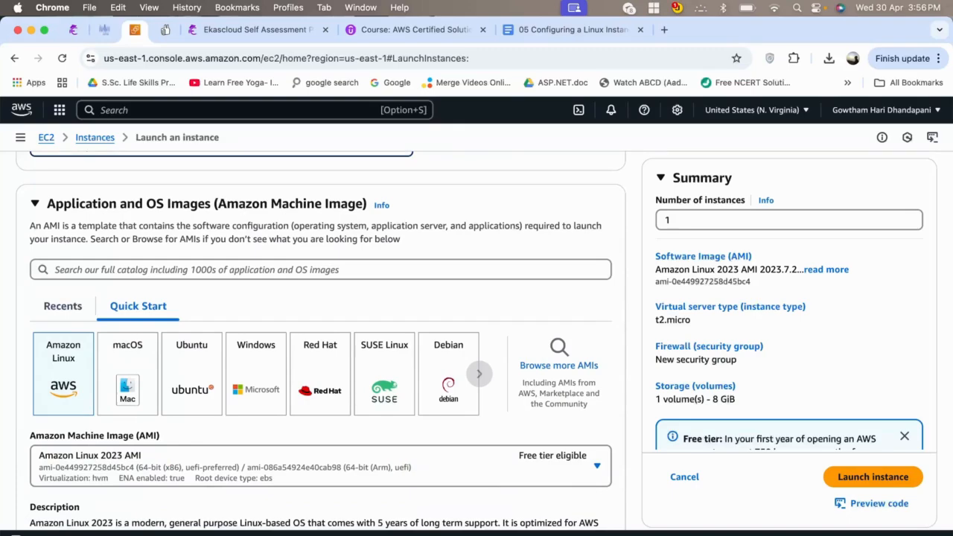
scroll(320, 334, down, 4)
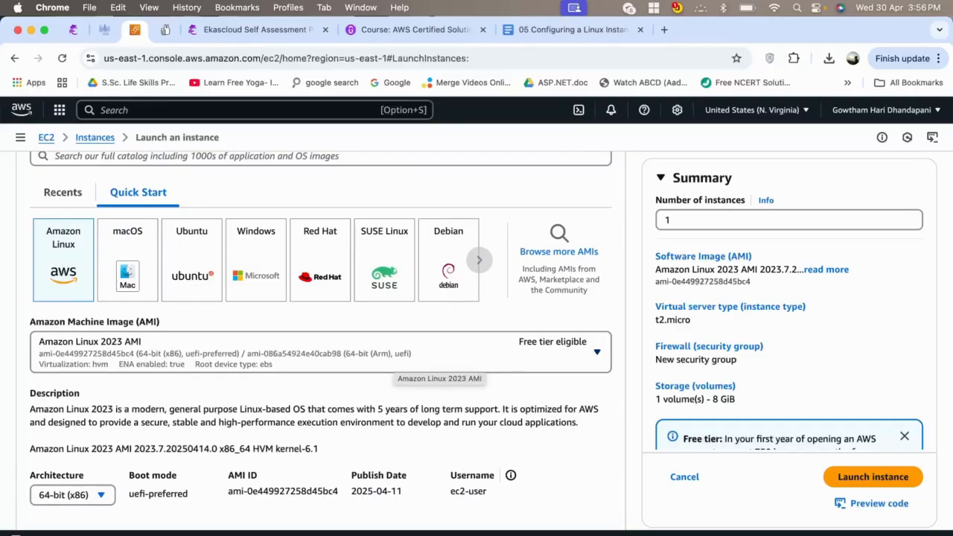
scroll(320, 335, down, 7)
scroll(320, 334, down, 6)
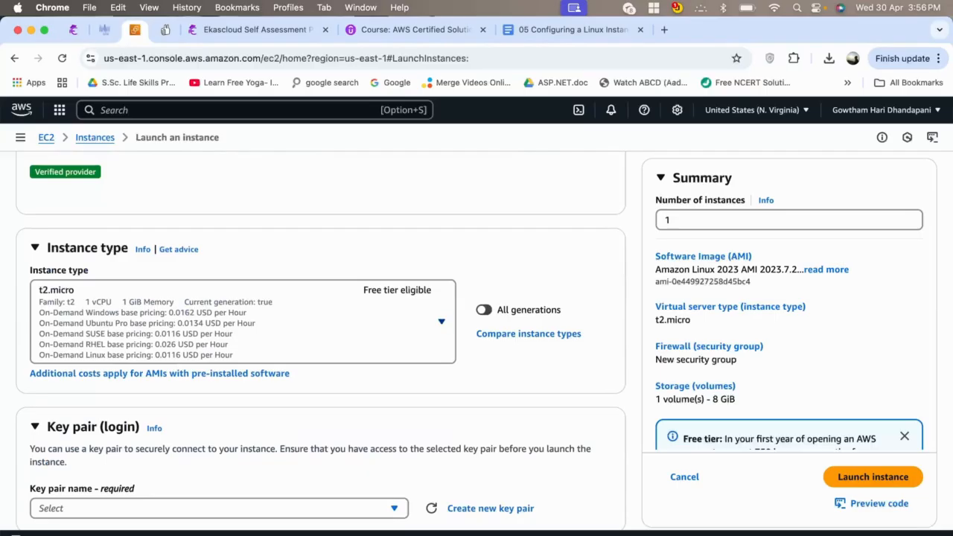
scroll(320, 335, down, 6)
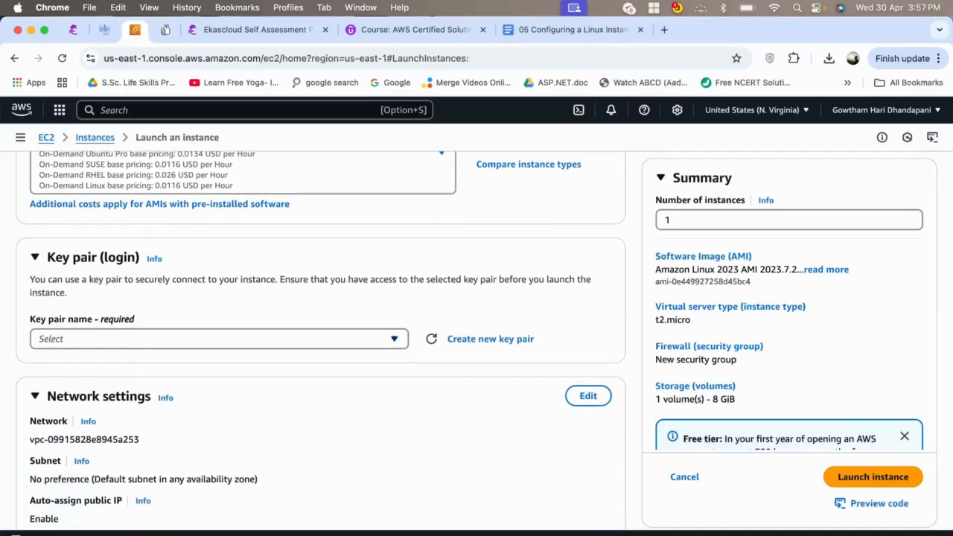
click(218, 339)
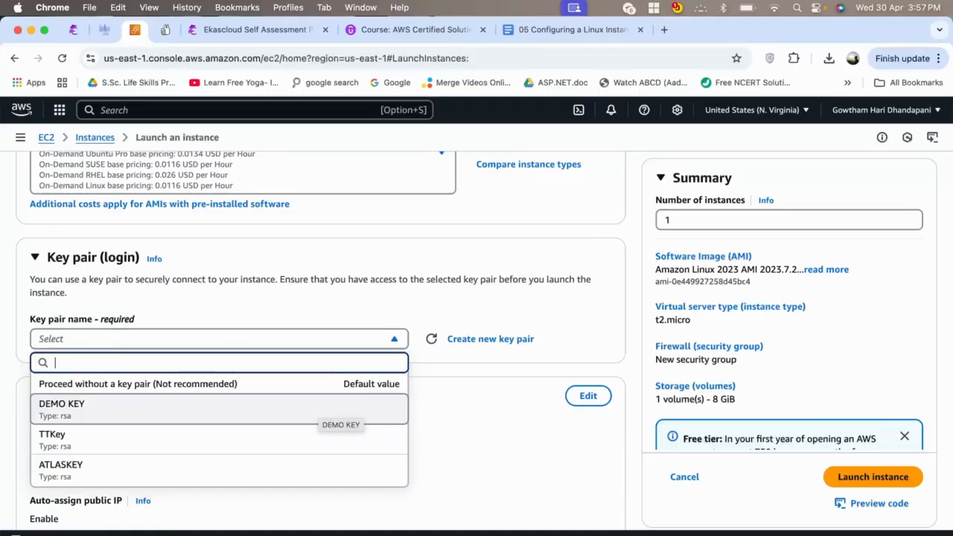
click(318, 407)
- Review the network and storage settings, keep their defaults, and launch the instance
scroll(318, 408, down, 1)
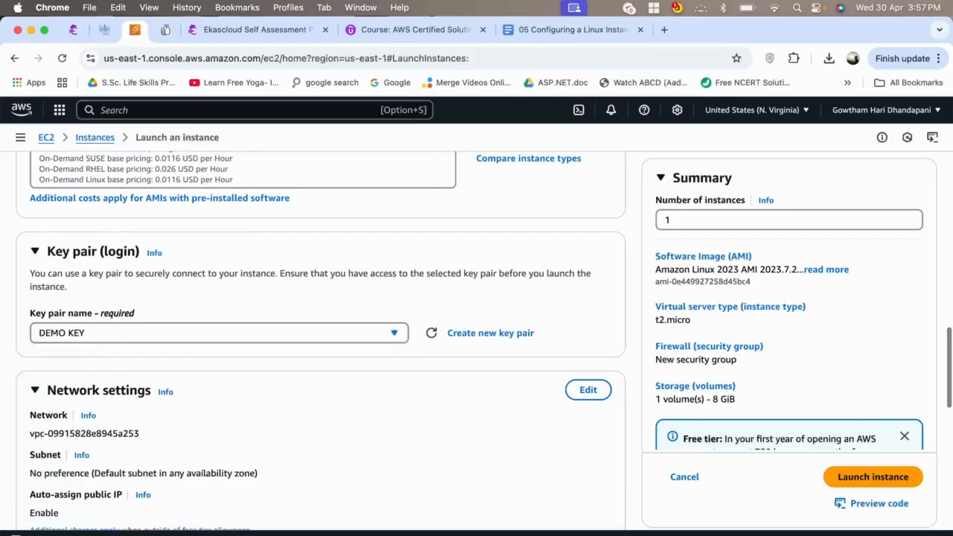
scroll(318, 407, down, 2)
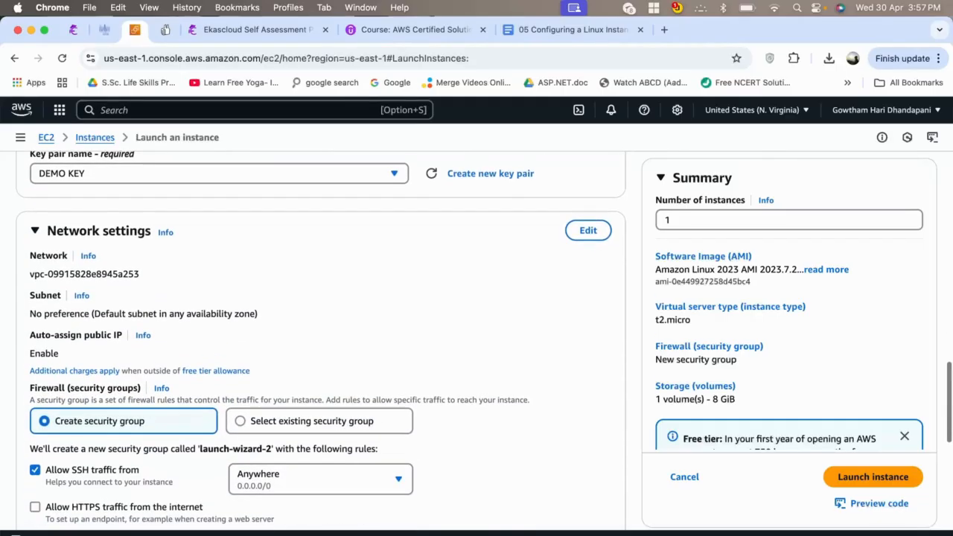
scroll(320, 338, down, 2)
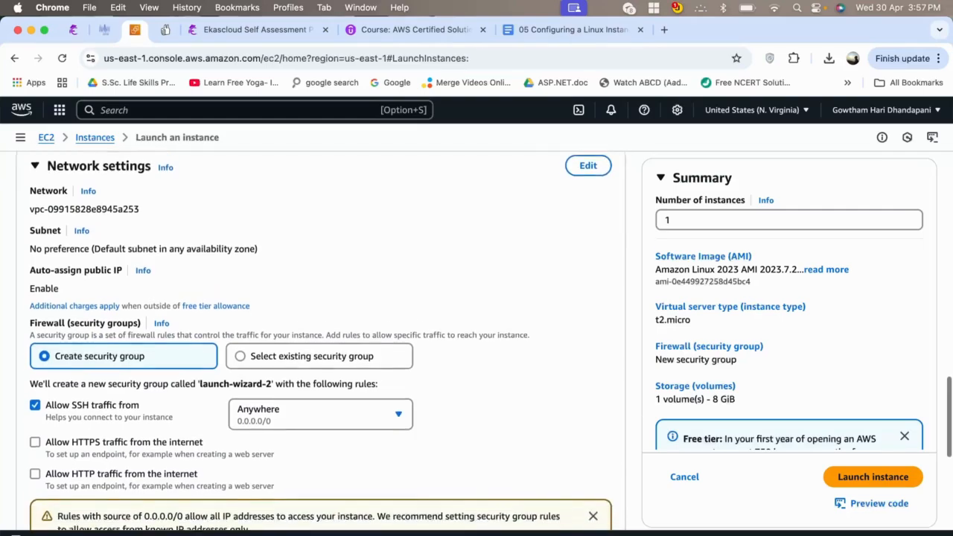
scroll(320, 338, up, 1)
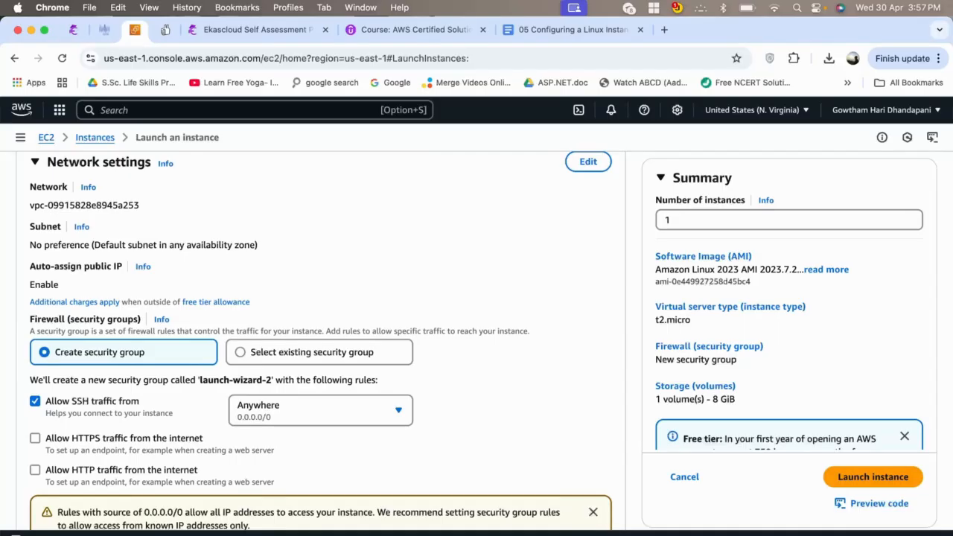
scroll(320, 342, up, 1)
scroll(320, 342, down, 2)
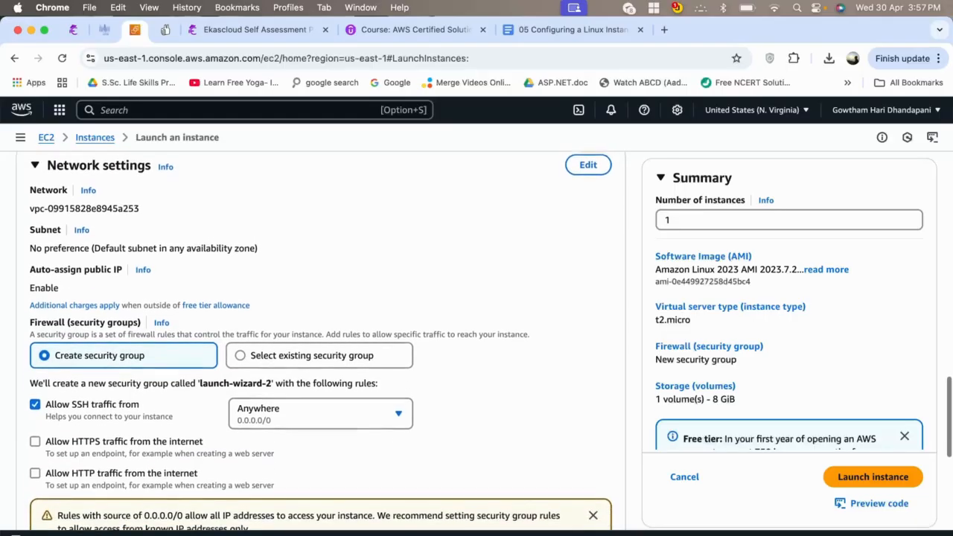
scroll(320, 342, down, 5)
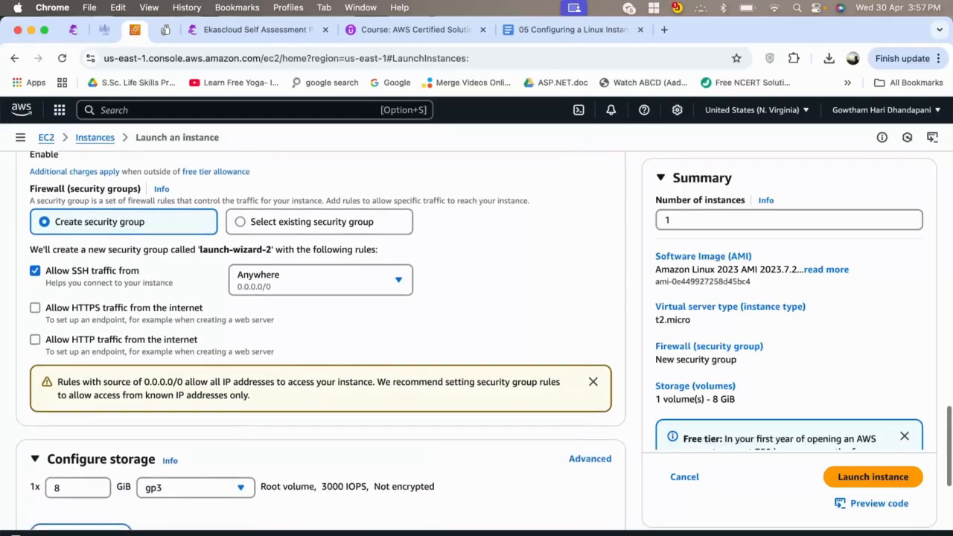
scroll(320, 342, down, 3)
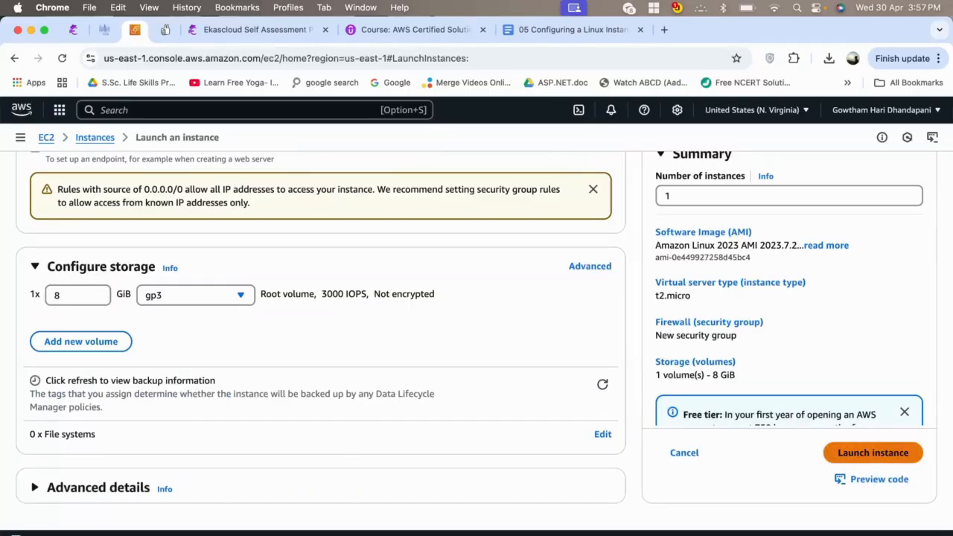
click(872, 452)
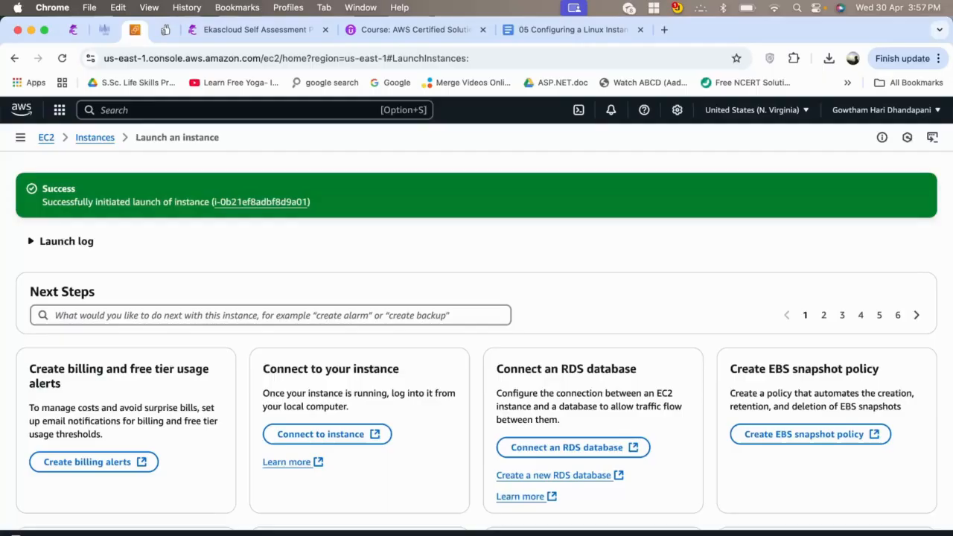
- Open the list of all EC2 instances and refresh it
scroll(477, 334, down, 5)
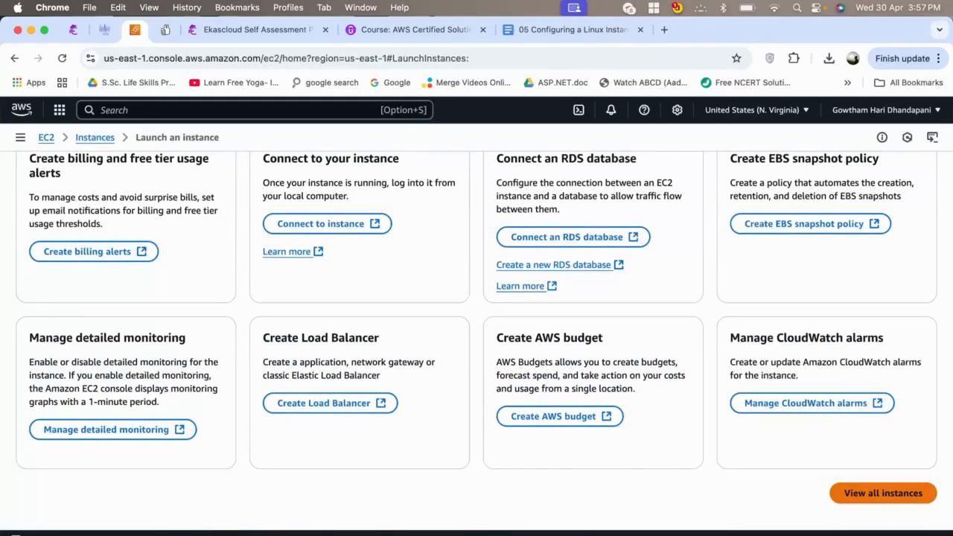
click(883, 493)
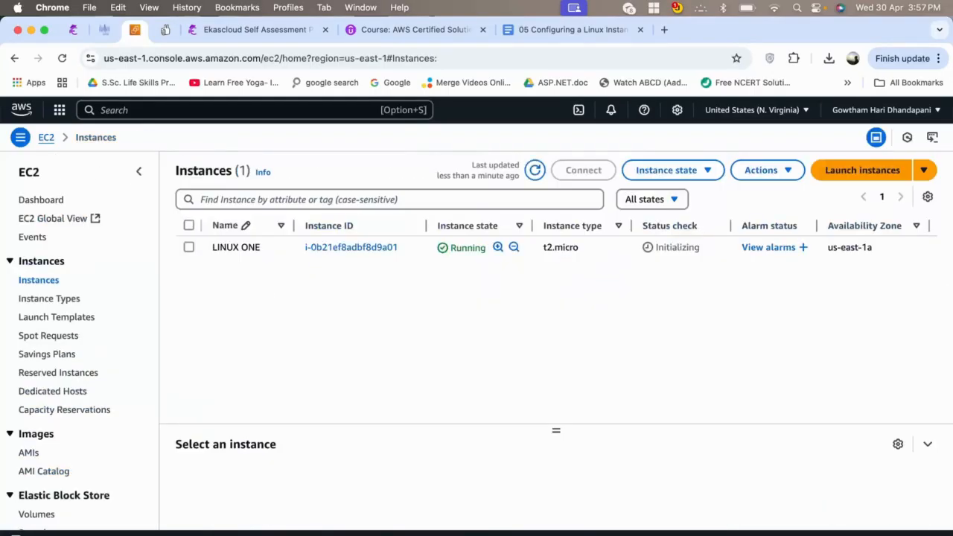
click(534, 171)
click(731, 533)
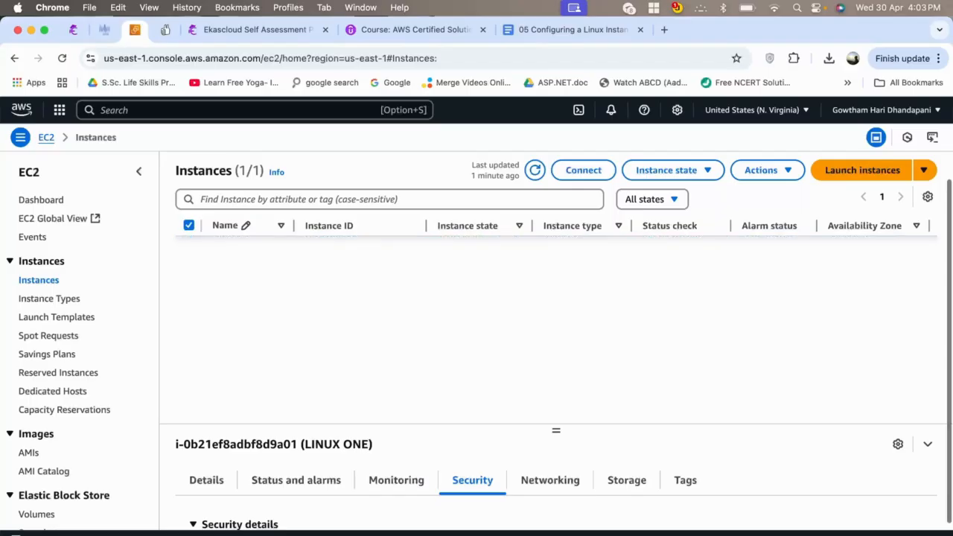
- Open the launch-wizard-2 security group from the LINUX ONE instance's security details and view its inbound rules
scroll(555, 480, down, 3)
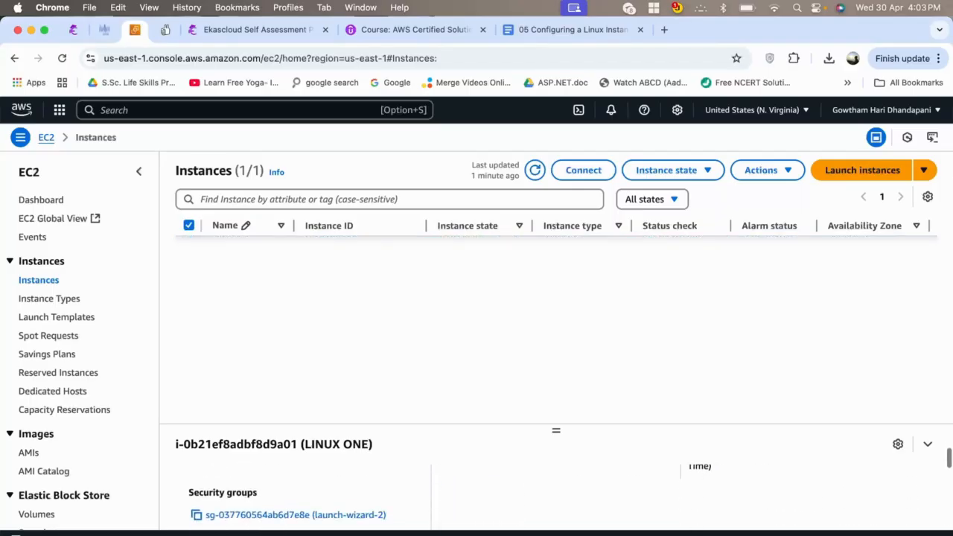
scroll(555, 480, down, 2)
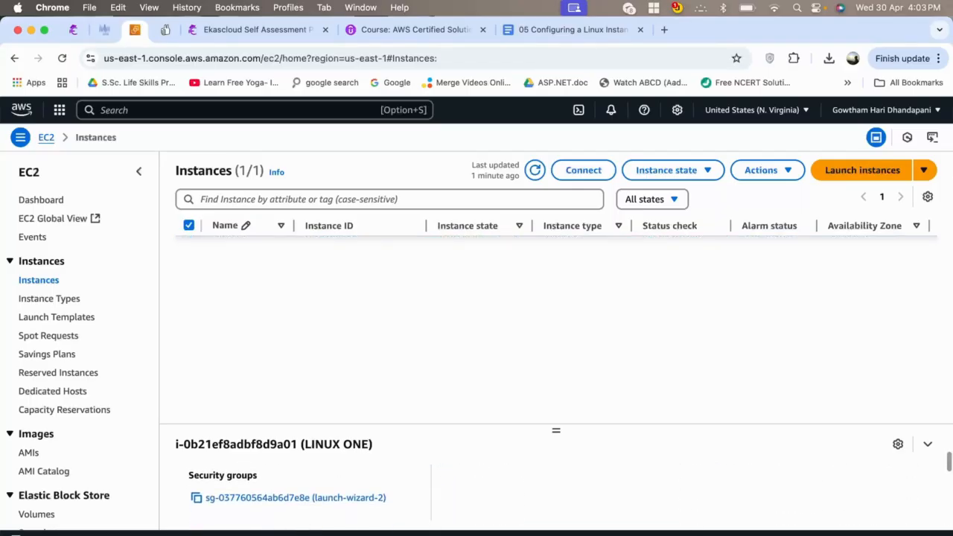
click(295, 497)
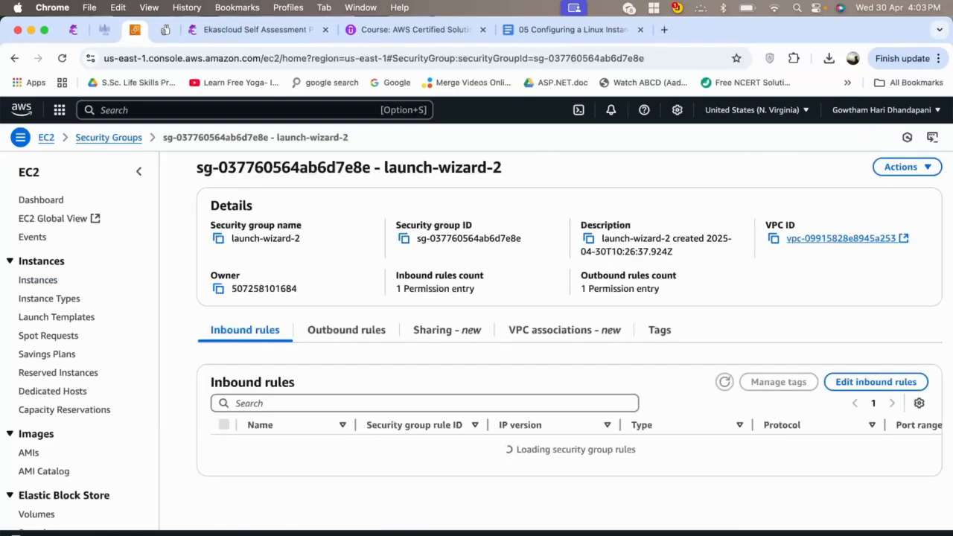
scroll(569, 312, down, 3)
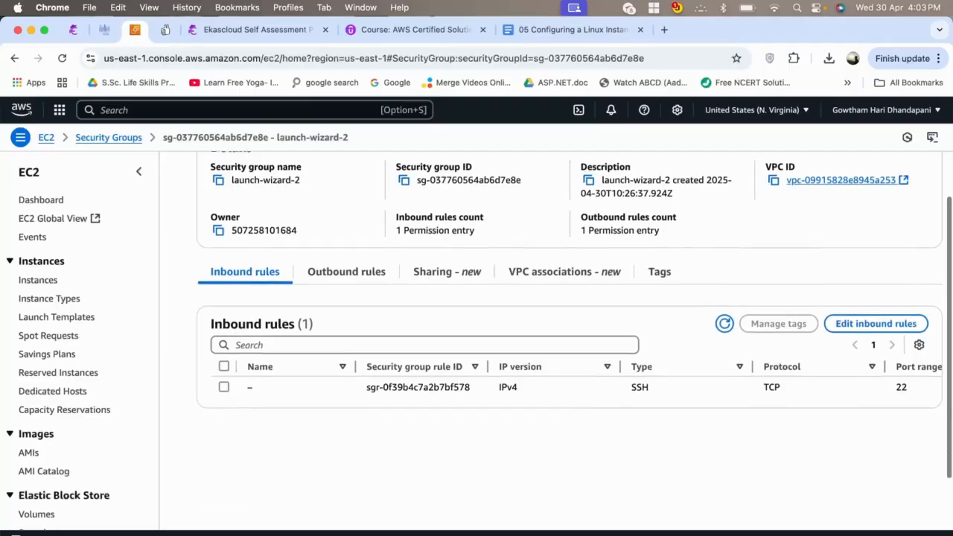
scroll(569, 312, up, 3)
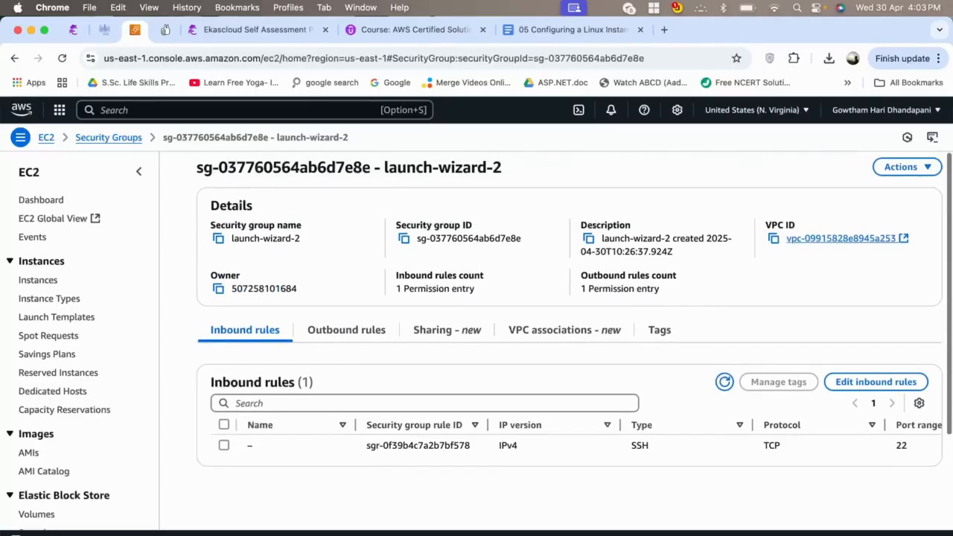
scroll(569, 313, down, 2)
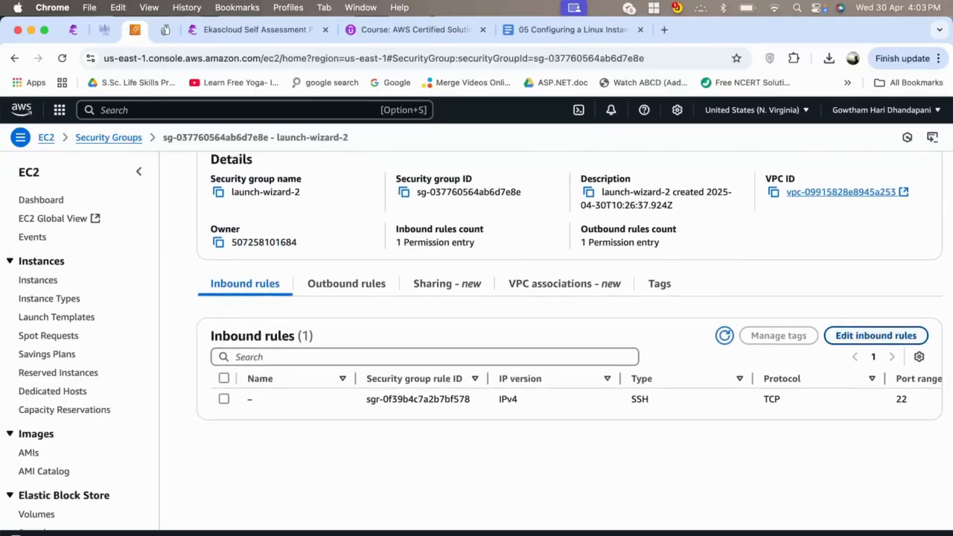
- Edit the security group's inbound rules and add a rule of type HTTP
click(875, 335)
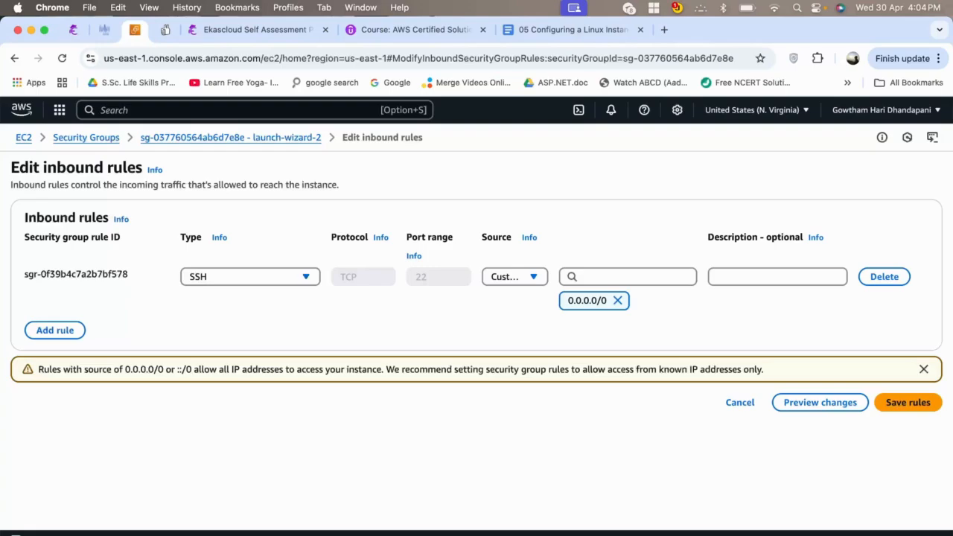
click(55, 329)
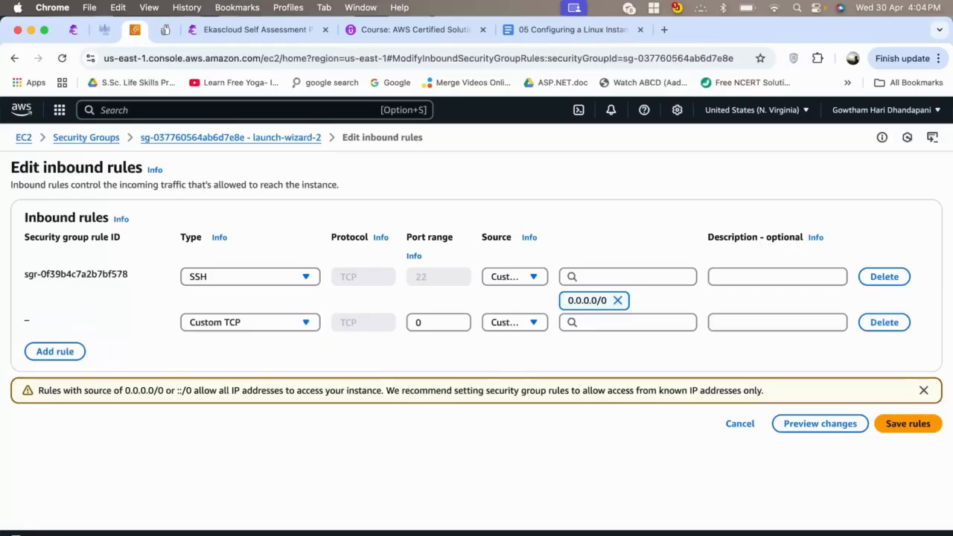
click(305, 322)
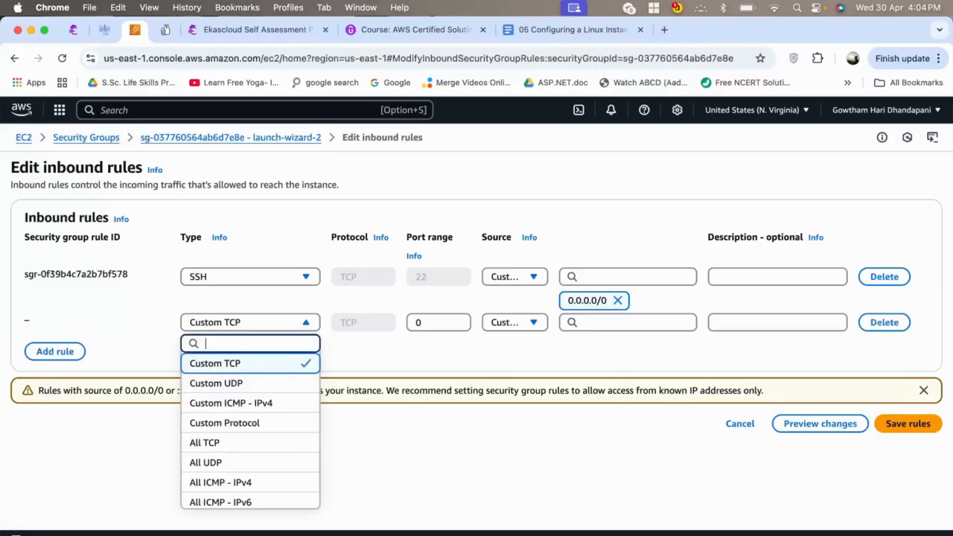
text(HT)
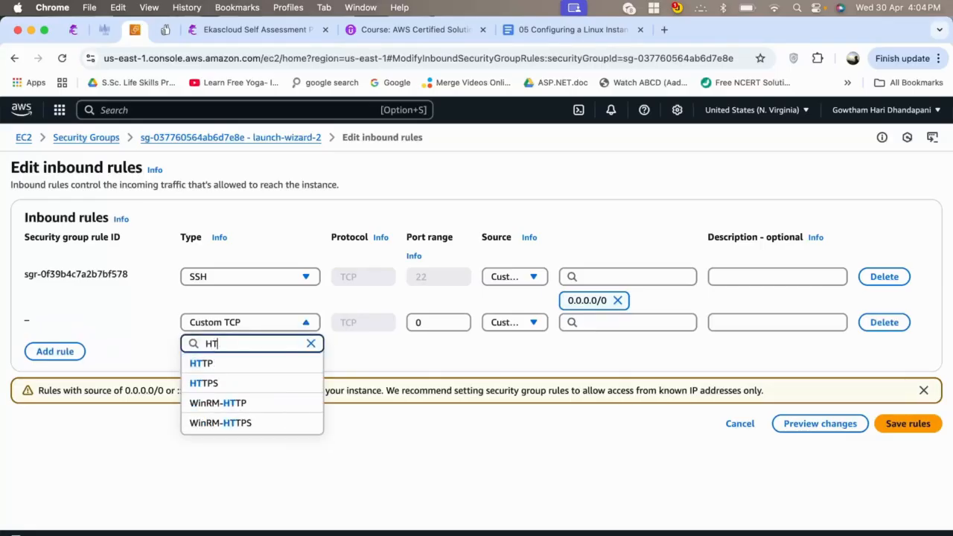
key(Down)
key(Return)
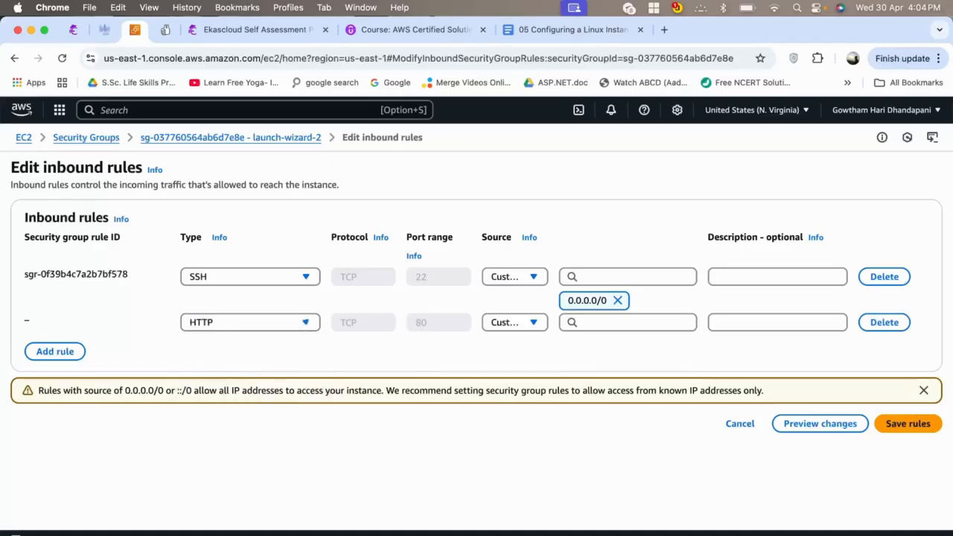
- Set the HTTP rule's source to Anywhere-IPv4 and save the inbound rules
click(533, 322)
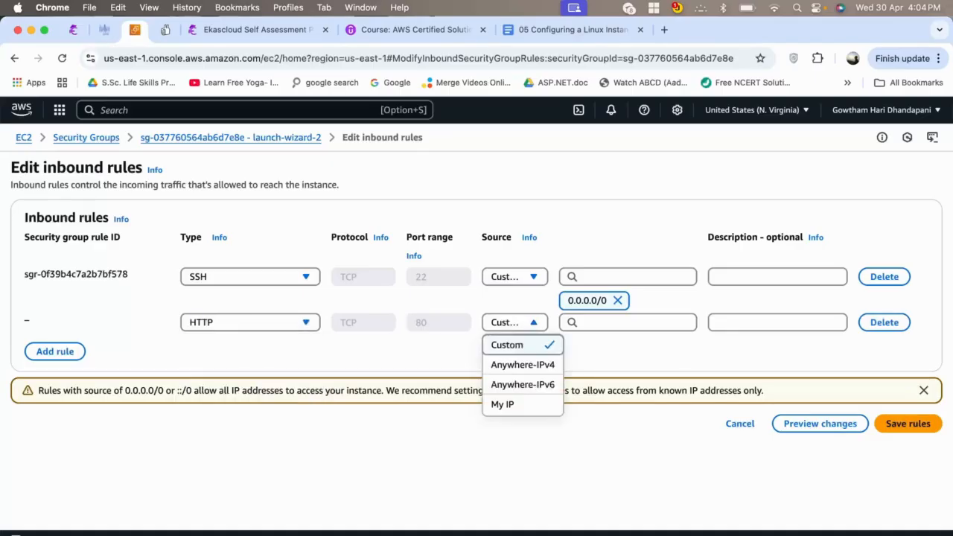
key(Return)
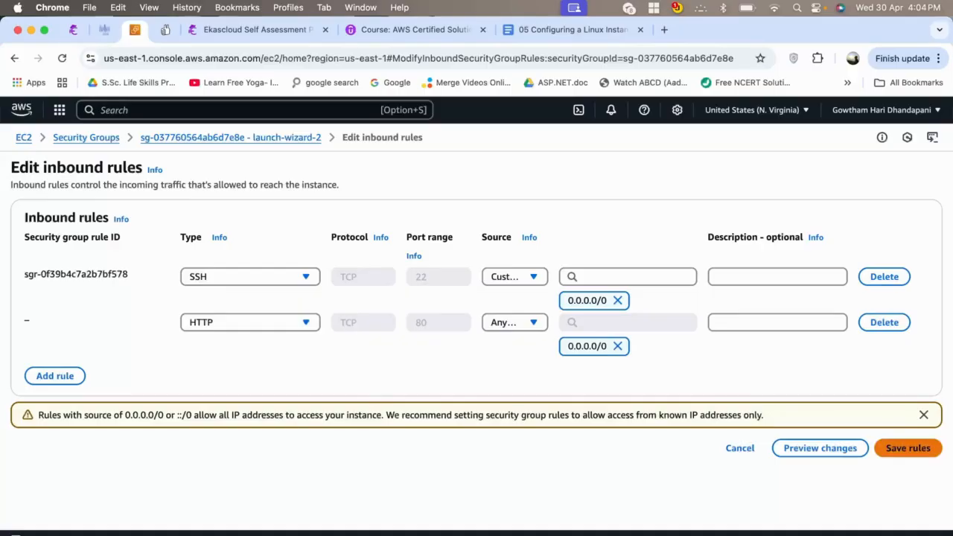
click(907, 447)
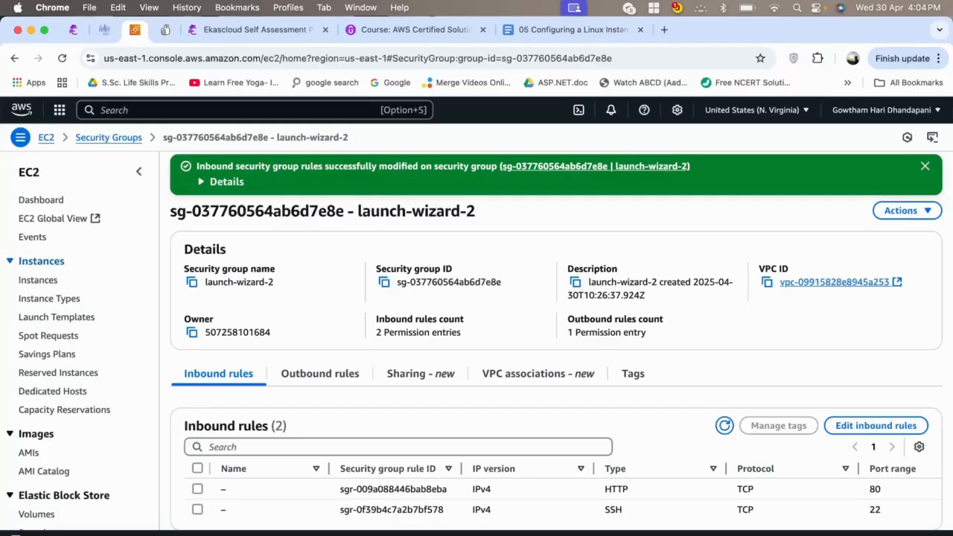
- Return to the list of EC2 instances
click(41, 261)
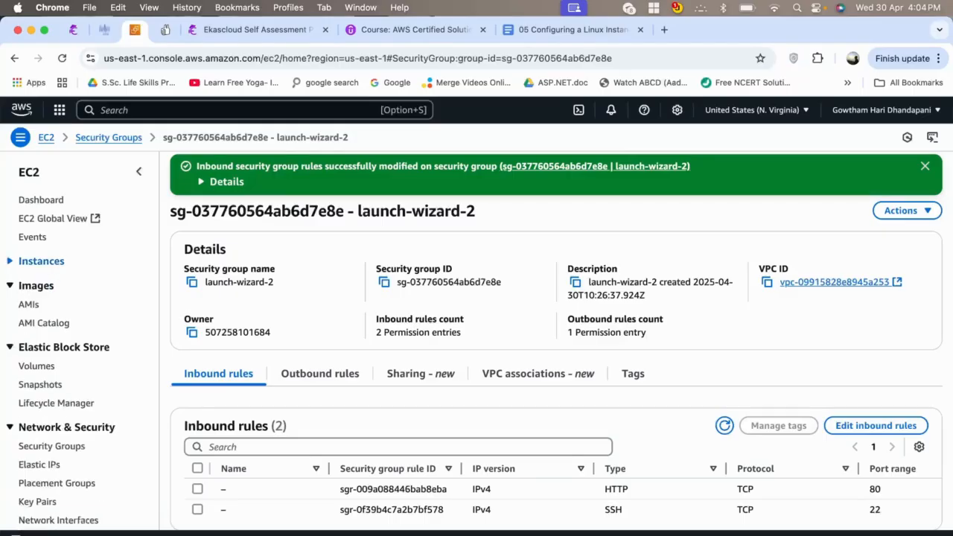
click(41, 261)
click(39, 280)
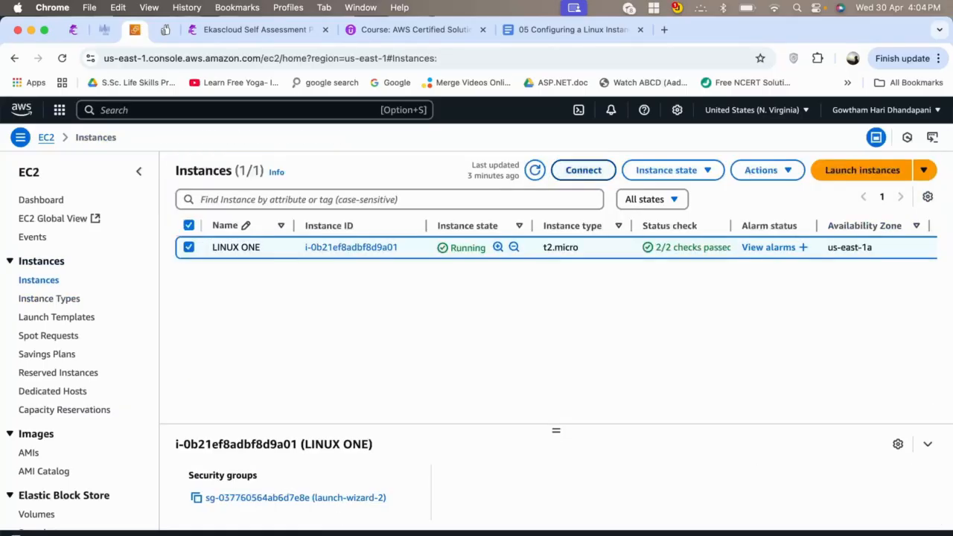
- Connect to the LINUX ONE instance through EC2 Instance Connect, using its public IPv4 address and the default username ec2-user
click(583, 170)
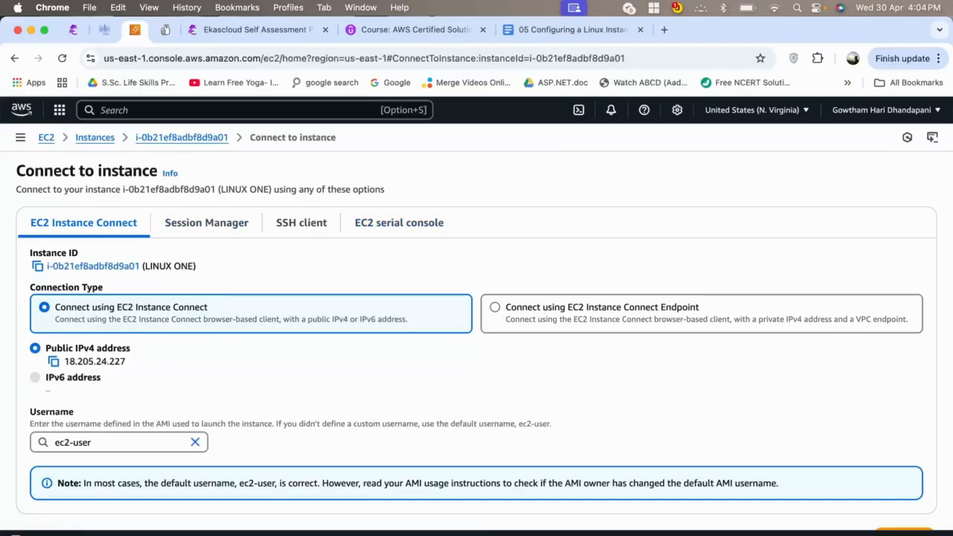
scroll(484, 340, down, 2)
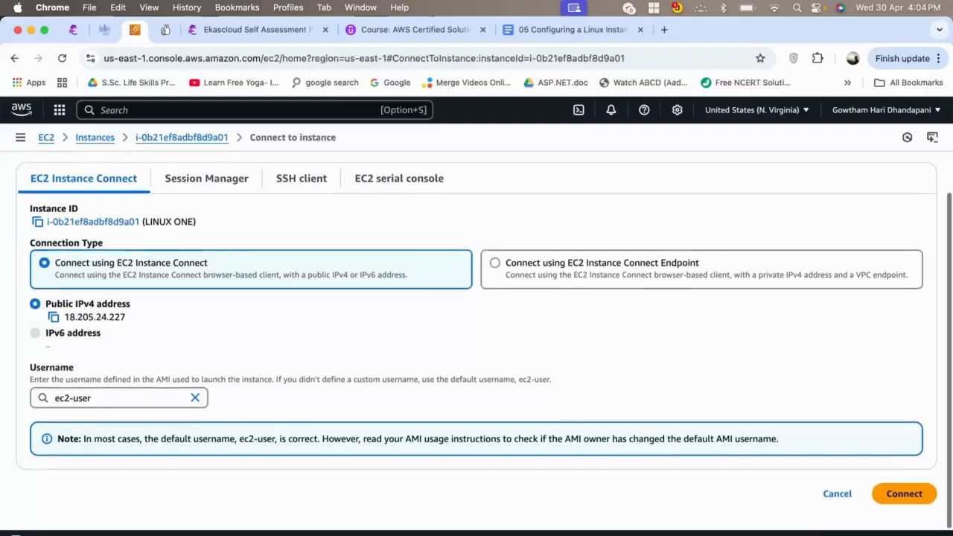
scroll(483, 337, up, 1)
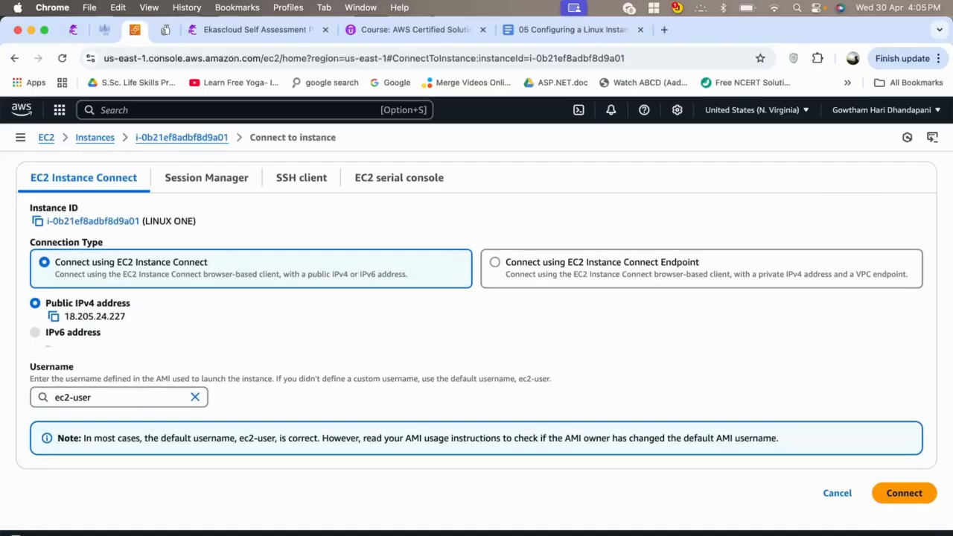
click(904, 492)
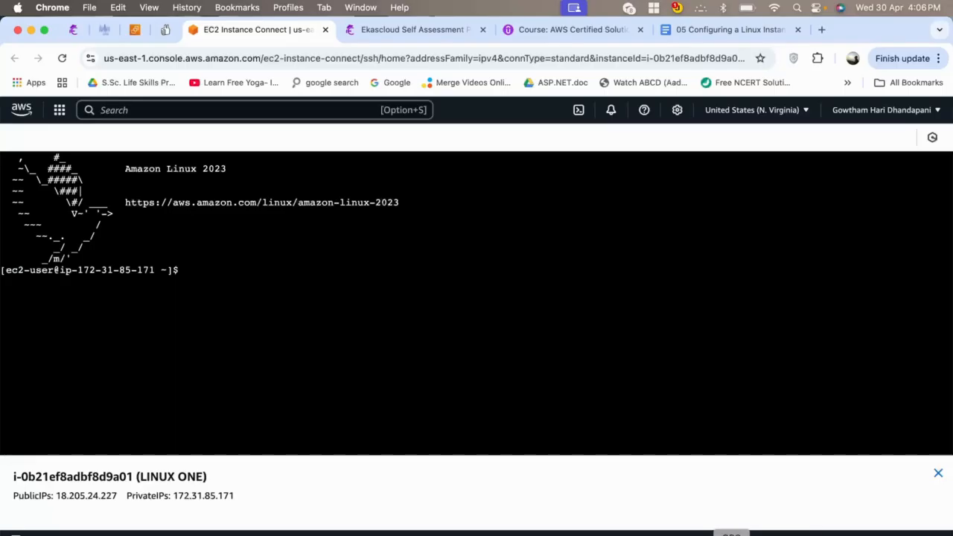
- Install the Apache web server and Git on the instance by running "sudo dnf install httpd git -y"
click(731, 535)
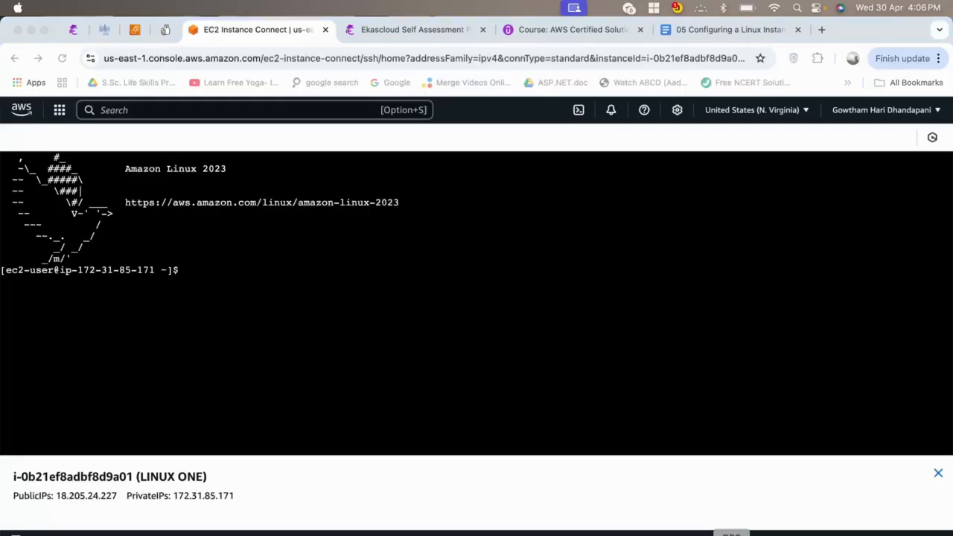
text(sudo dnf install httpd git -y)
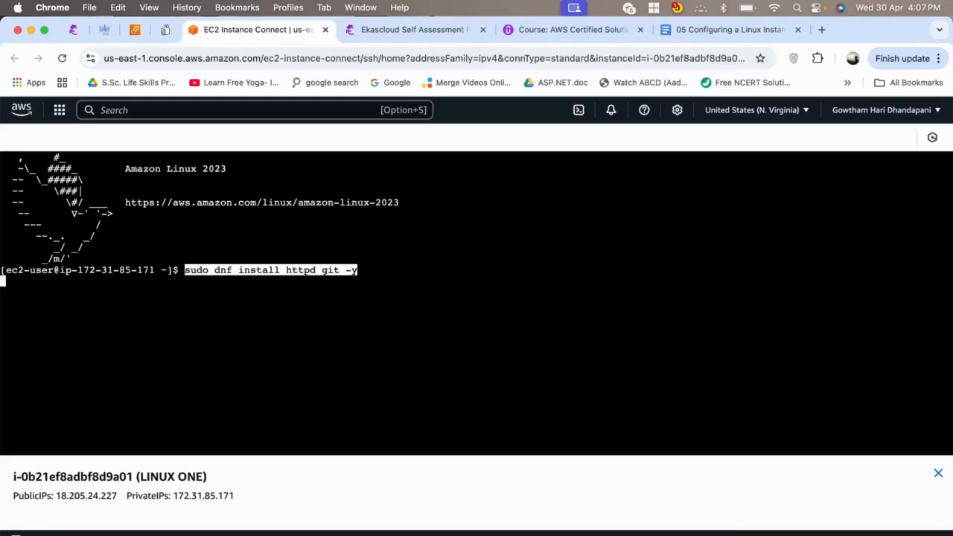
key(Return)
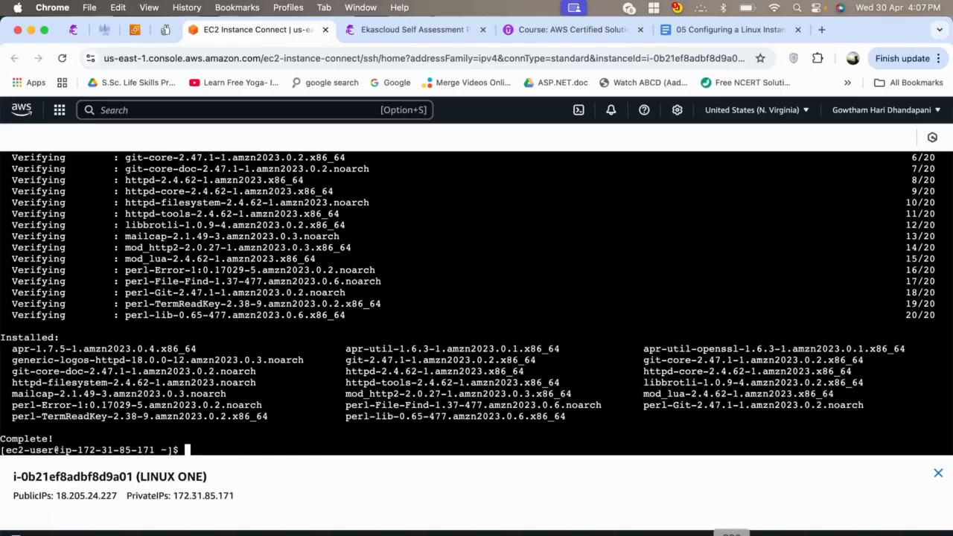
- Start the web server and enable it at boot by running "sudo systemctl start httpd && sudo systemctl enable httpd"
click(731, 535)
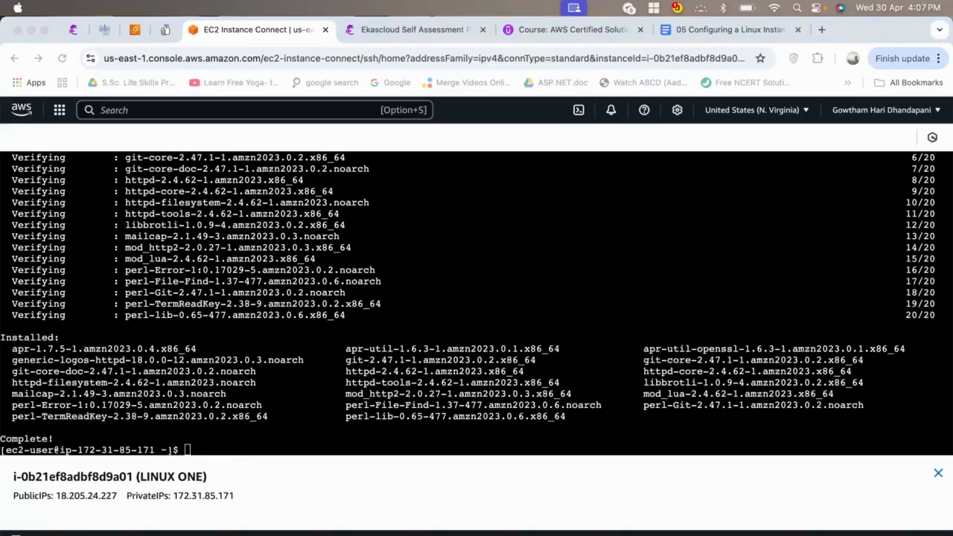
click(187, 450)
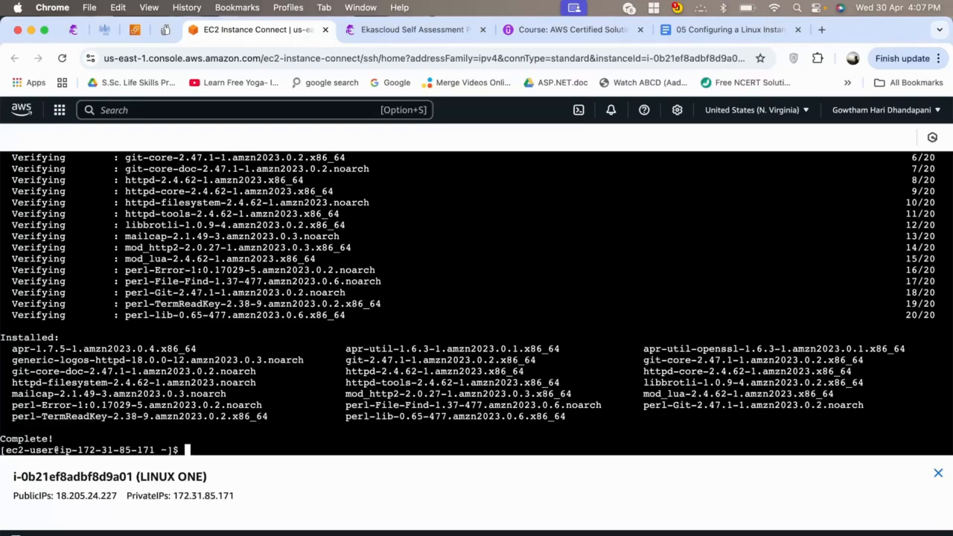
right_click(180, 448)
click(202, 419)
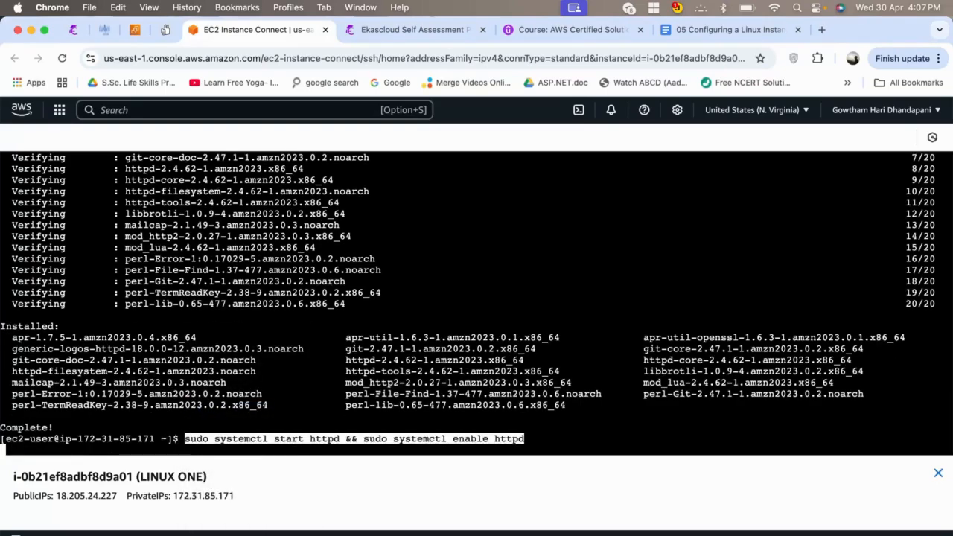
key(Return)
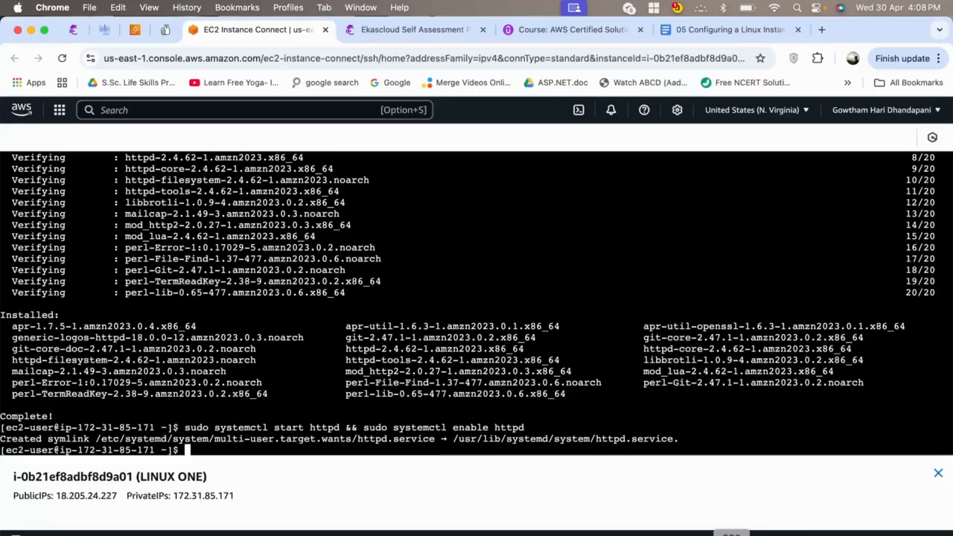
click(731, 534)
text(sudo git clone https://github.com/jerrish/site_particles.git  /var/www/html)
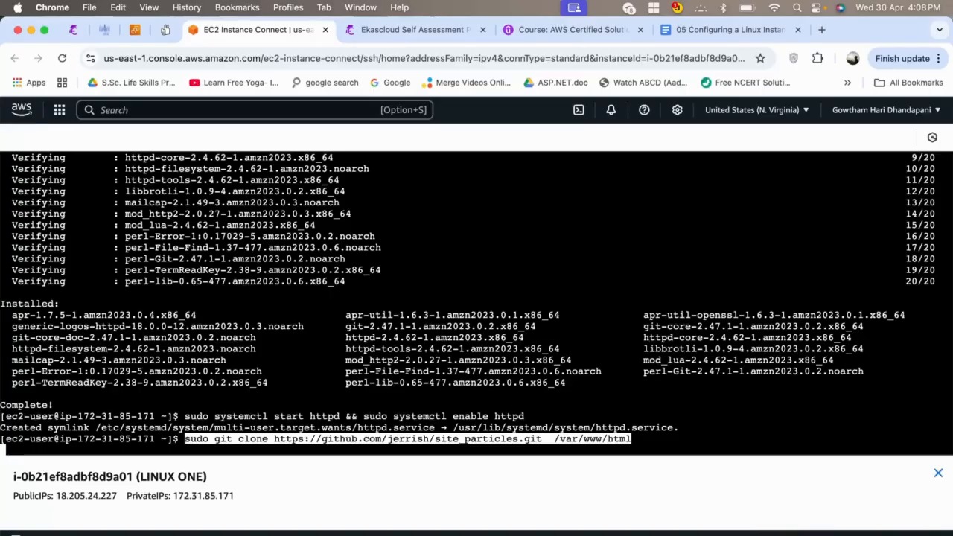
key(Return)
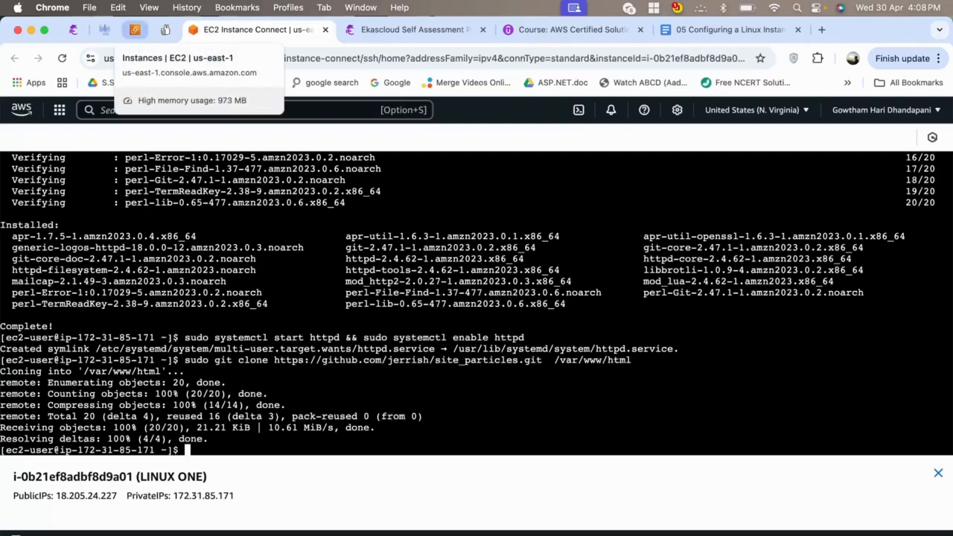
- Return to the EC2 instances list and copy the public IPv4 address of LINUX ONE from its instance summary
click(134, 30)
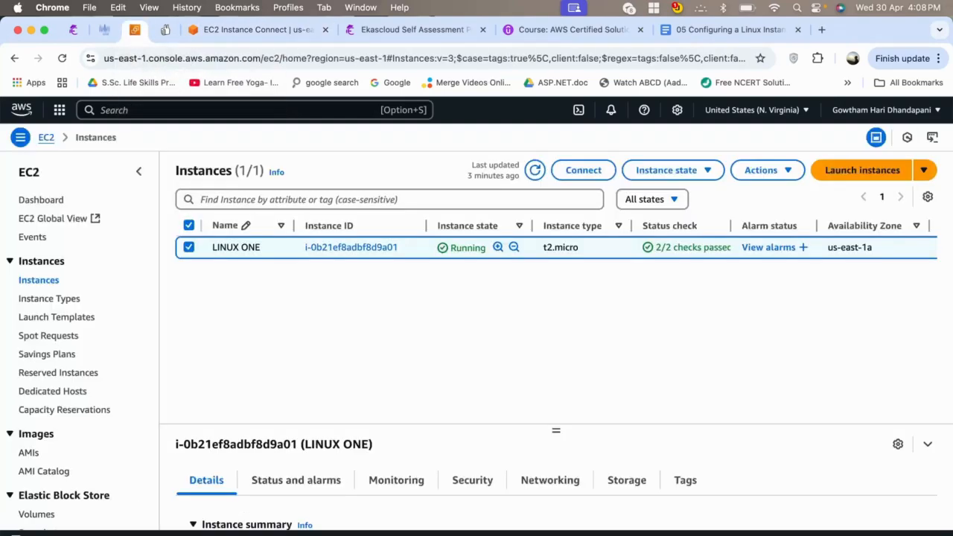
scroll(556, 491, down, 3)
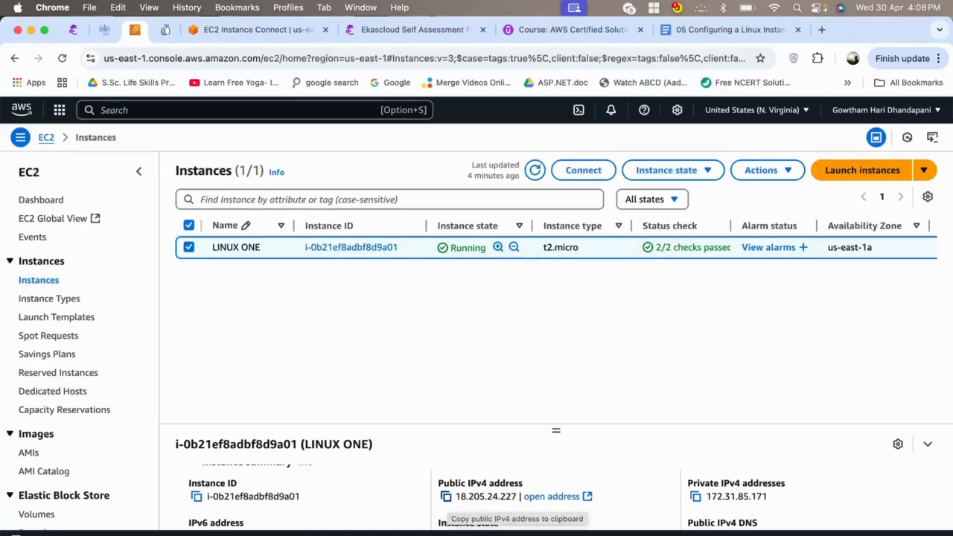
click(445, 496)
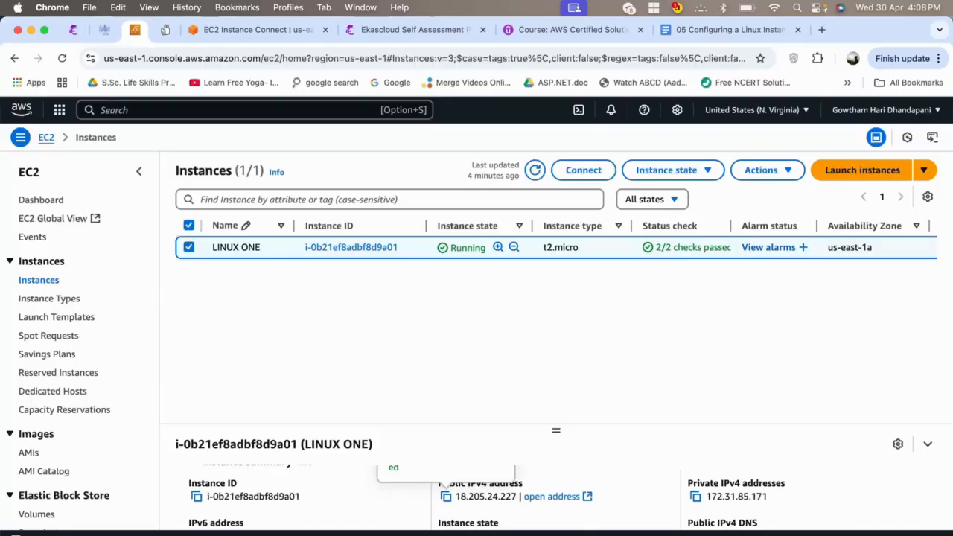
scroll(555, 498, down, 1)
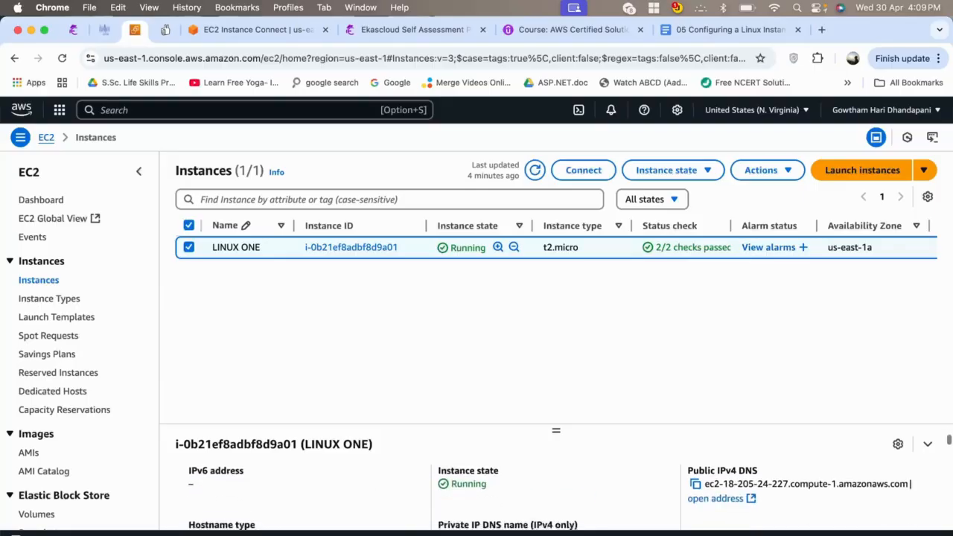
scroll(555, 498, up, 2)
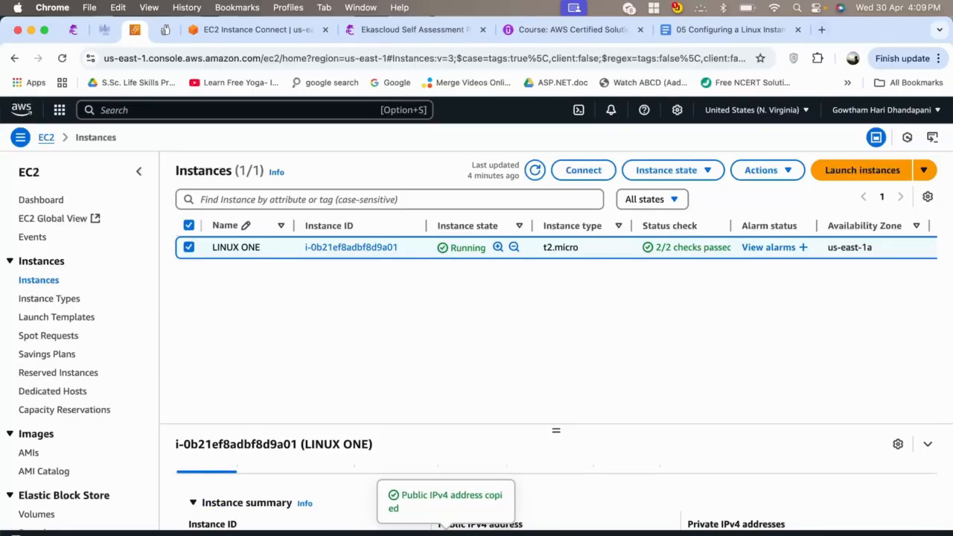
- Load the copied public address 18.205.24.227 in a new browser tab to test the hosted website
click(821, 30)
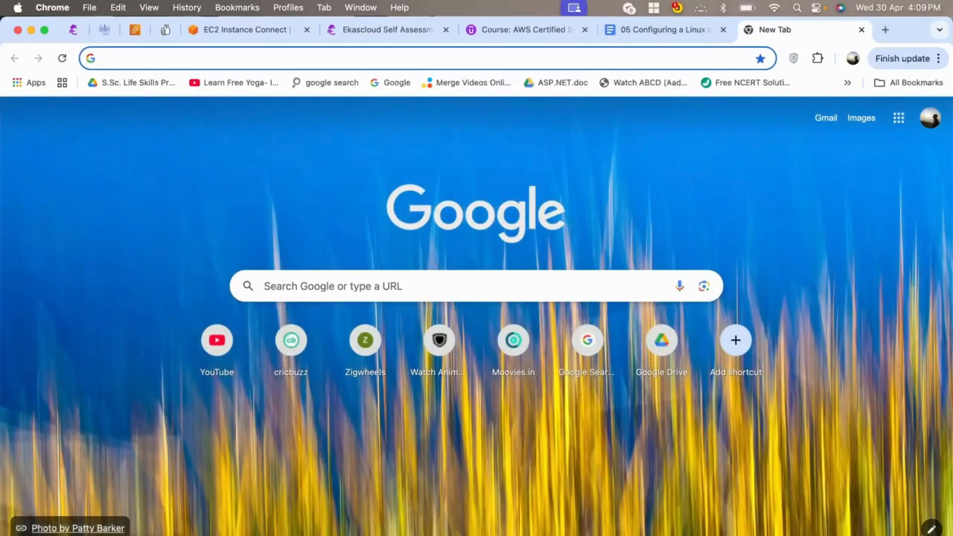
right_click(503, 60)
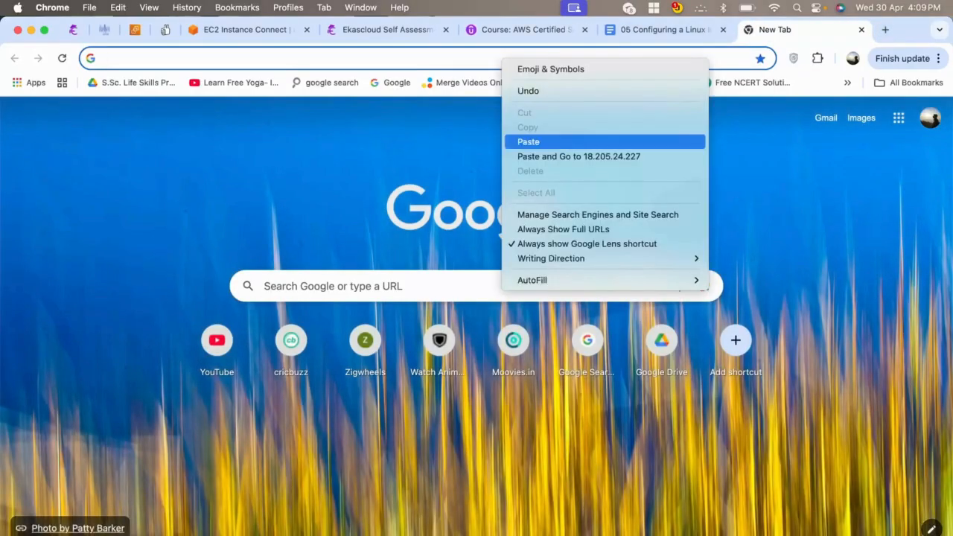
click(528, 141)
key(Return)
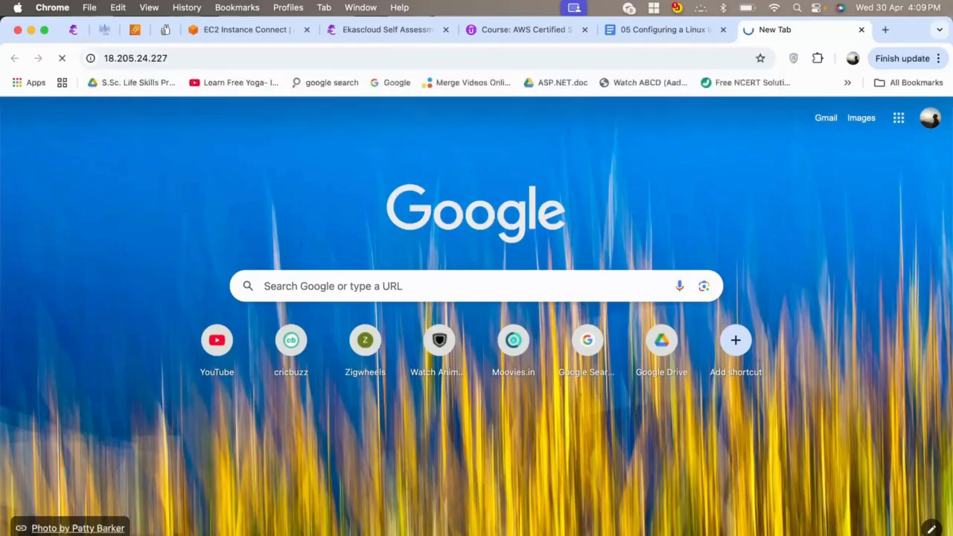